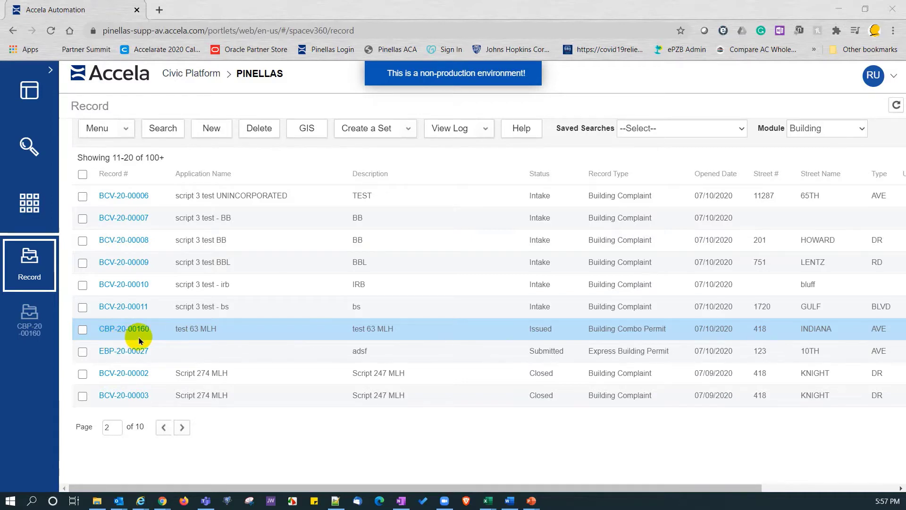
Open the activities of the "test 63 MLH" combo permit record and start a new activity.
left_click(32, 327)
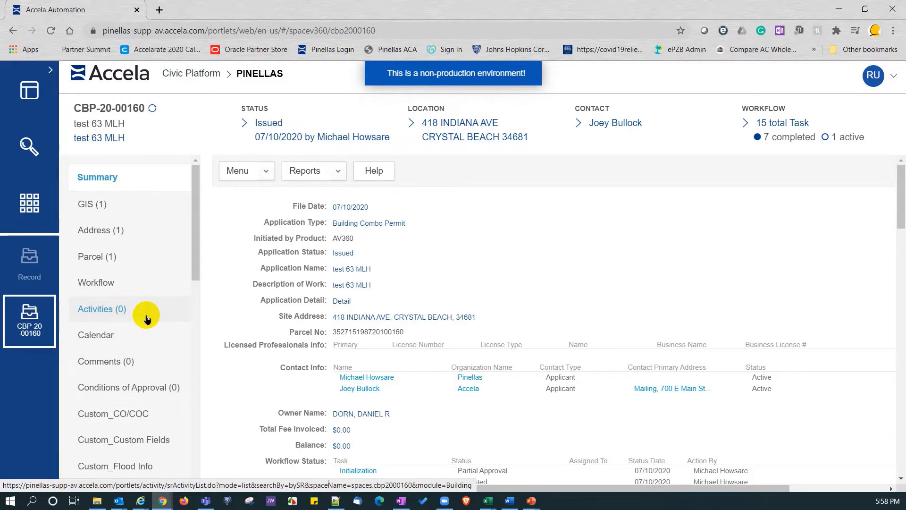
left_click(100, 312)
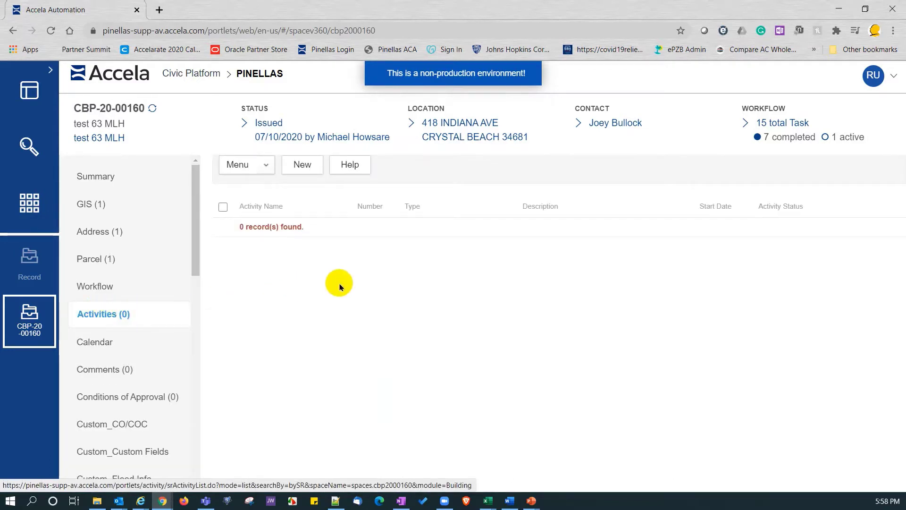
left_click(303, 166)
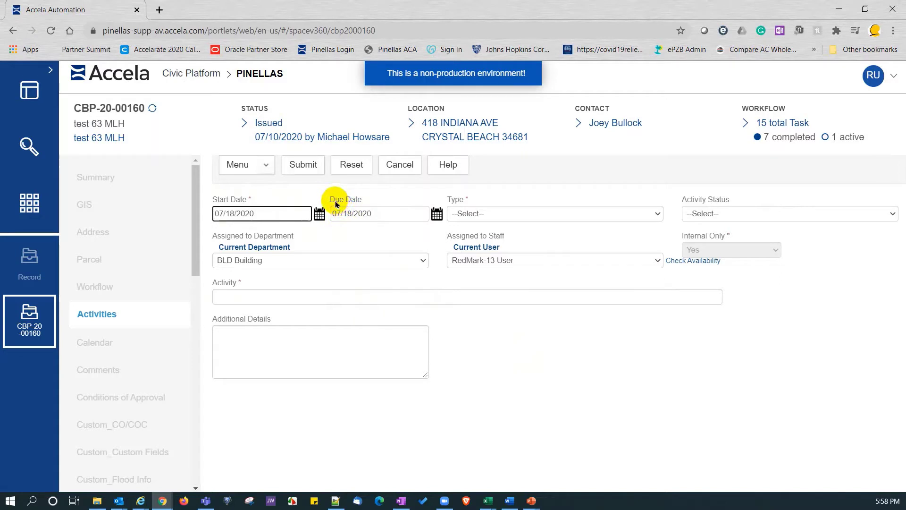
Set the new activity's type to Phone Call and its status to Completed.
left_click_drag(334, 199, 360, 201)
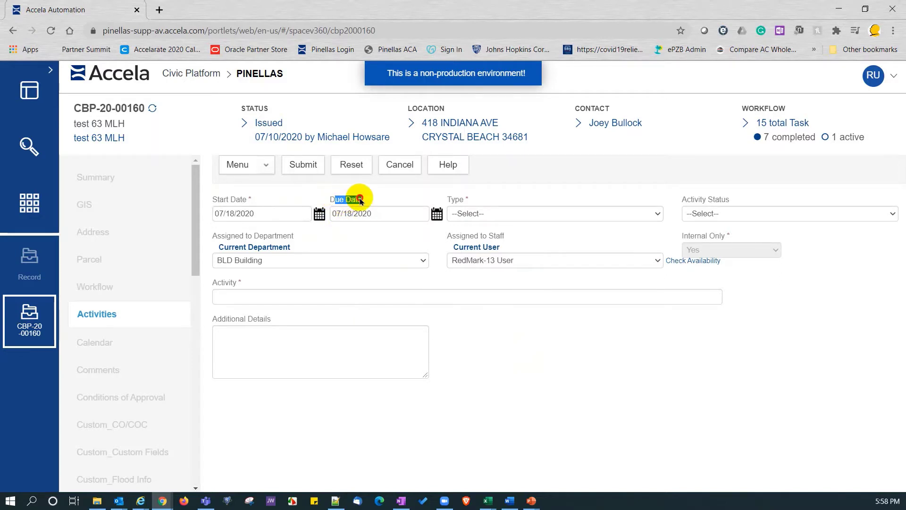
left_click(364, 229)
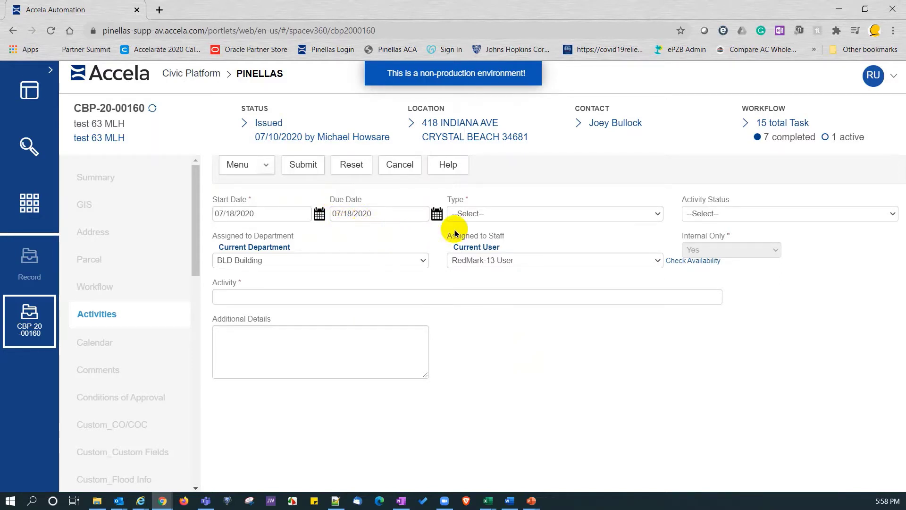
left_click(484, 215)
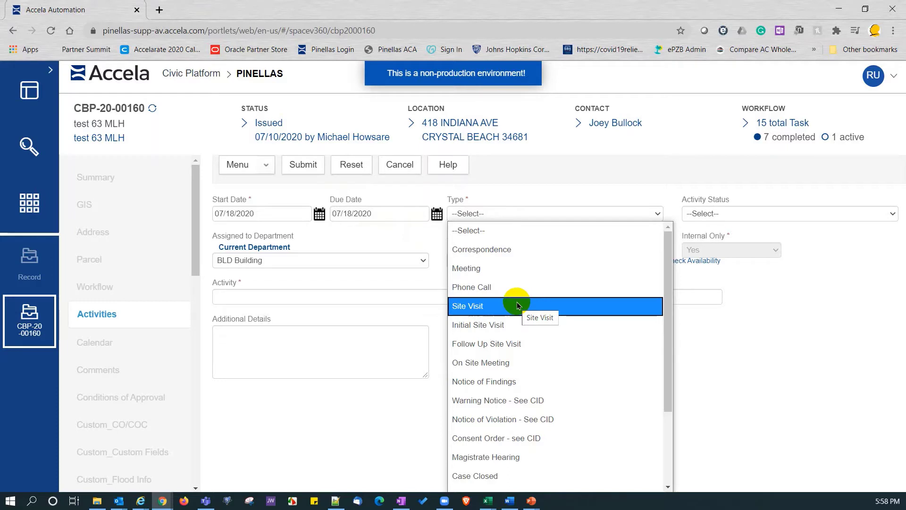
left_click(496, 289)
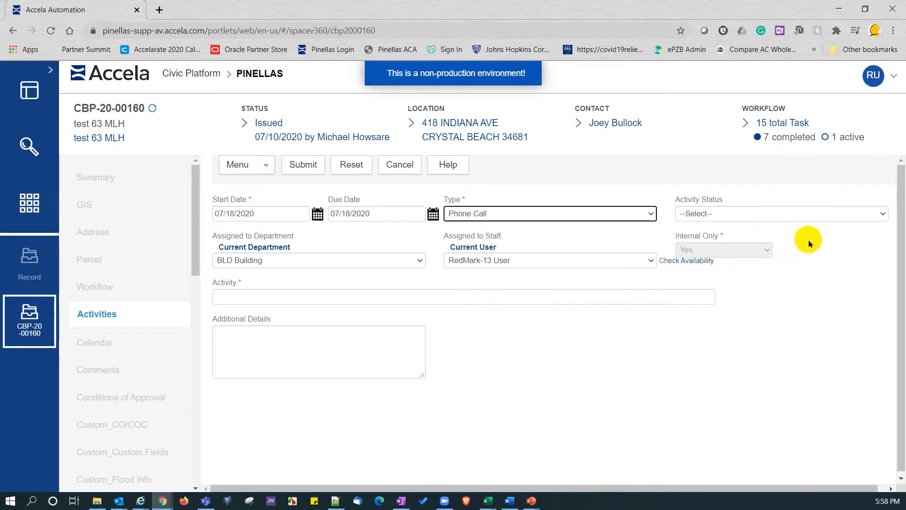
left_click(779, 213)
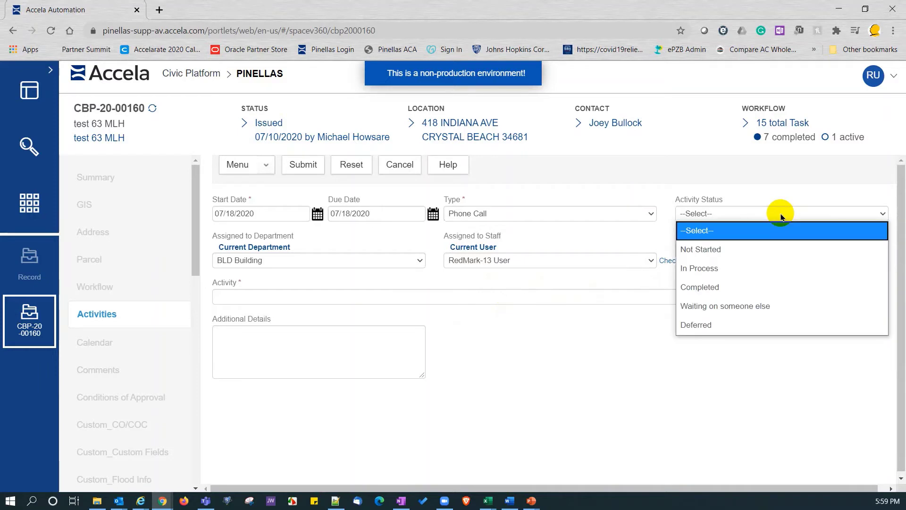
left_click(717, 288)
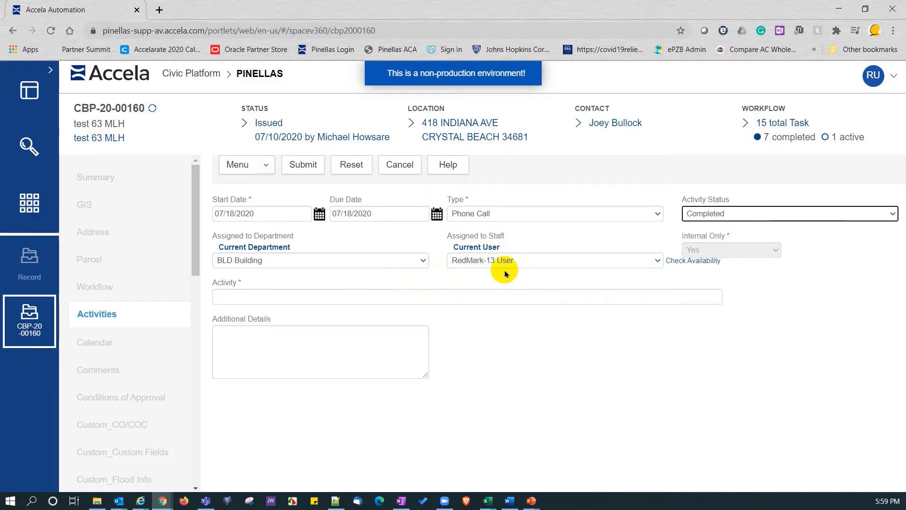
Enter "Phone call with applicant." as the activity and "Additional details go here." as its details, and submit the activity.
left_click(321, 296)
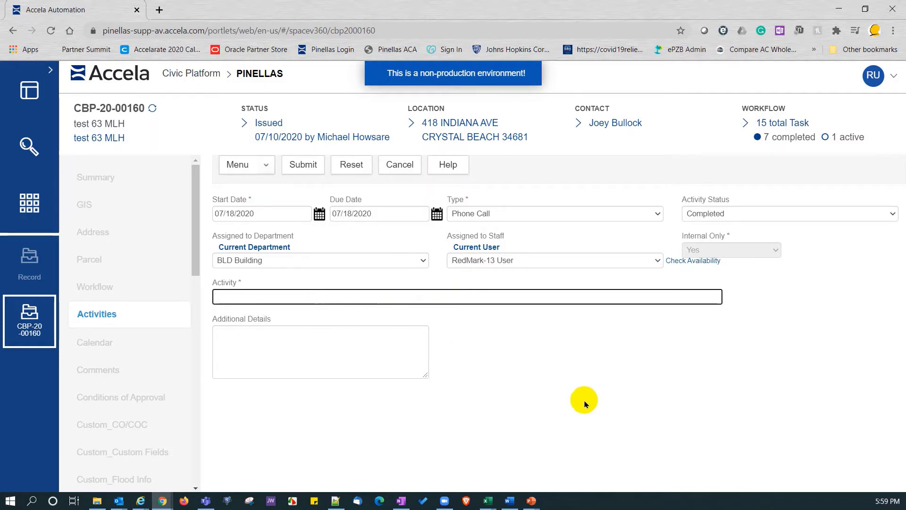
type("Phone c")
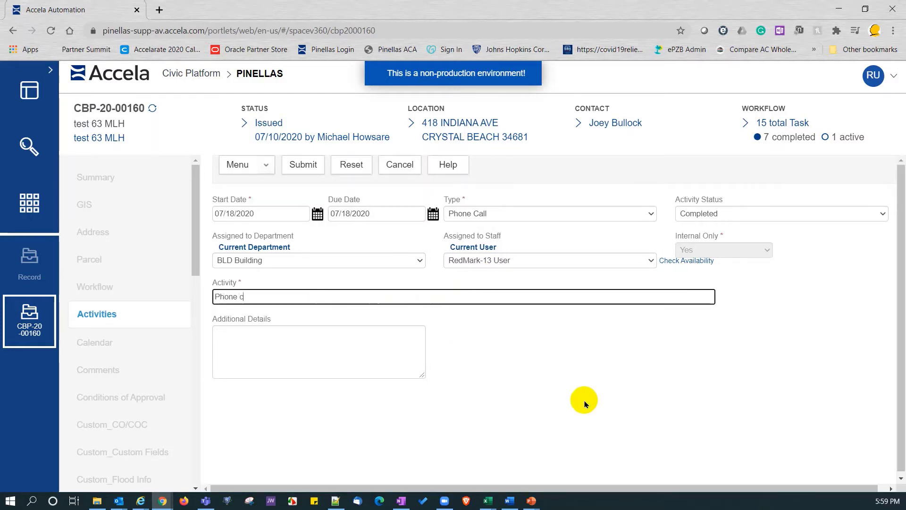
type("all with applicant.")
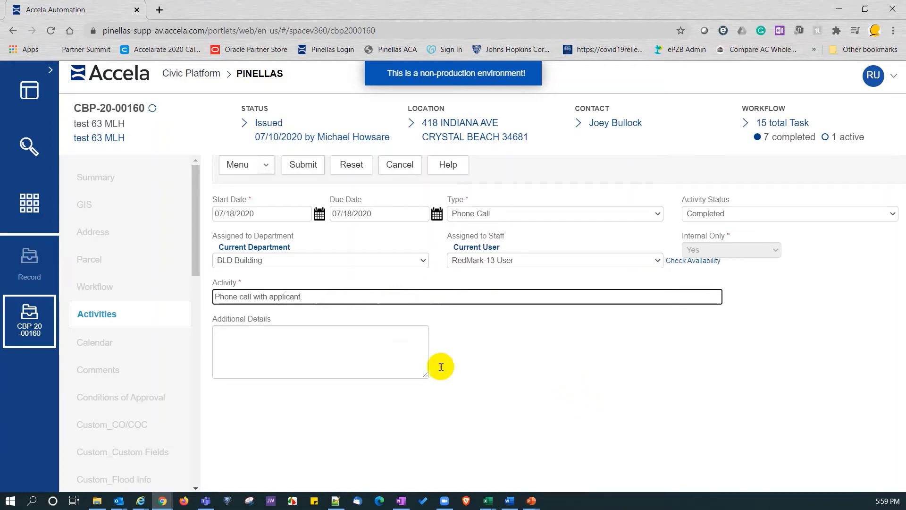
left_click(316, 350)
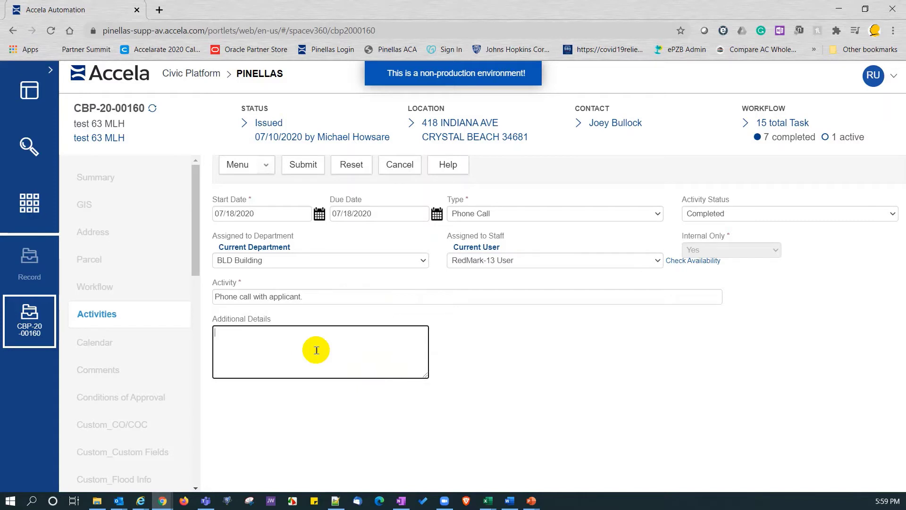
type("Additional deta")
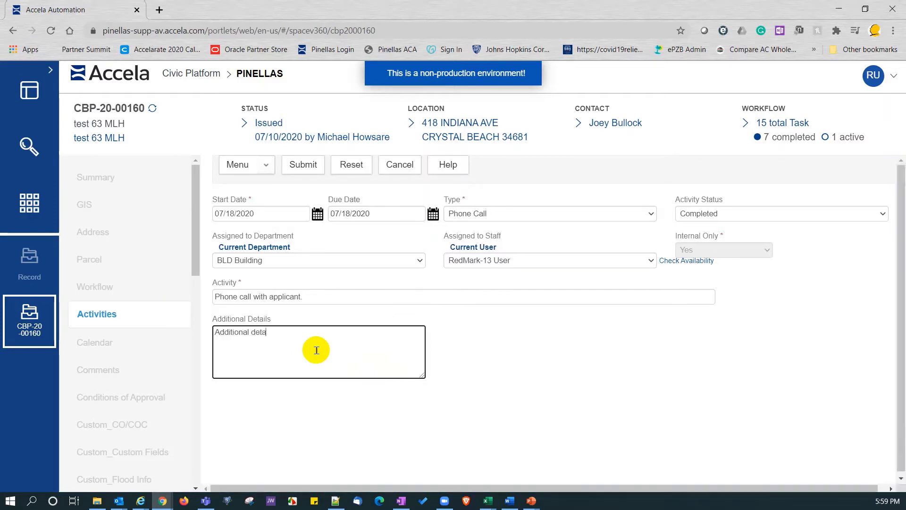
type("ils go here")
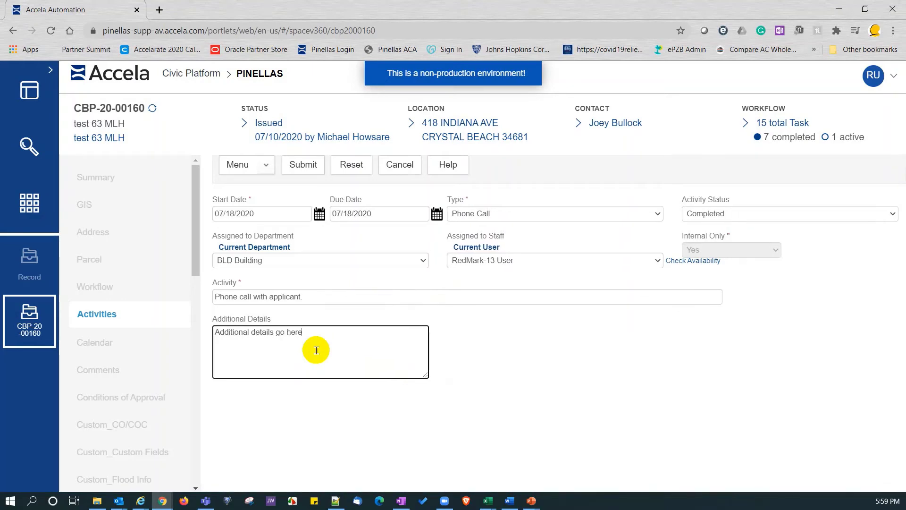
type(".")
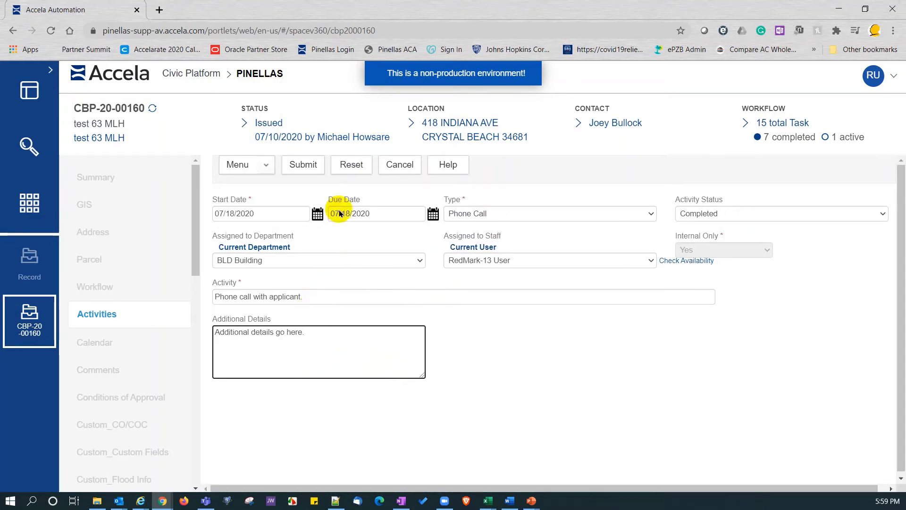
left_click(304, 168)
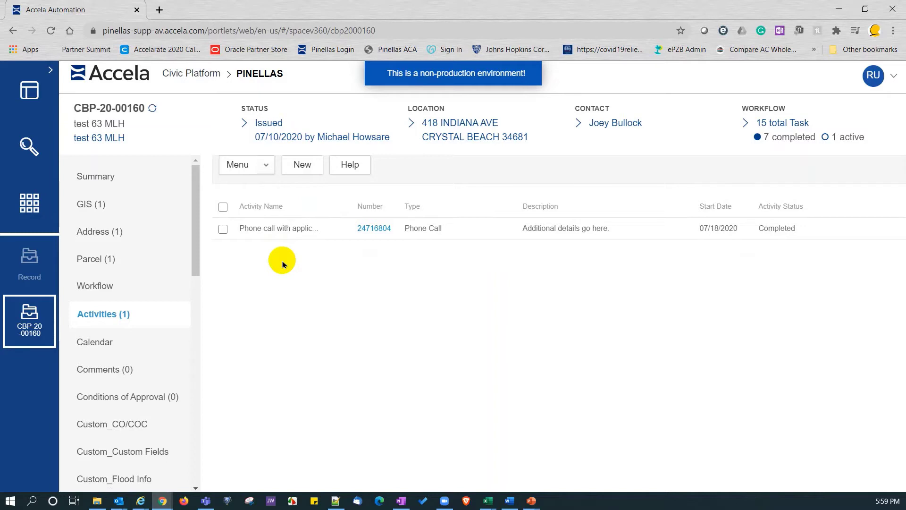
Start a second activity on the permit record and set its due date to 07/24/2020.
left_click(300, 167)
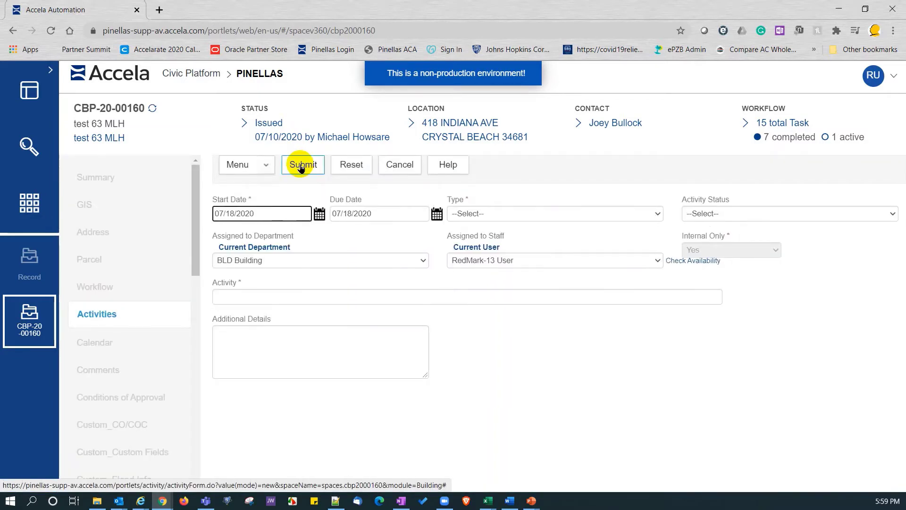
left_click(434, 214)
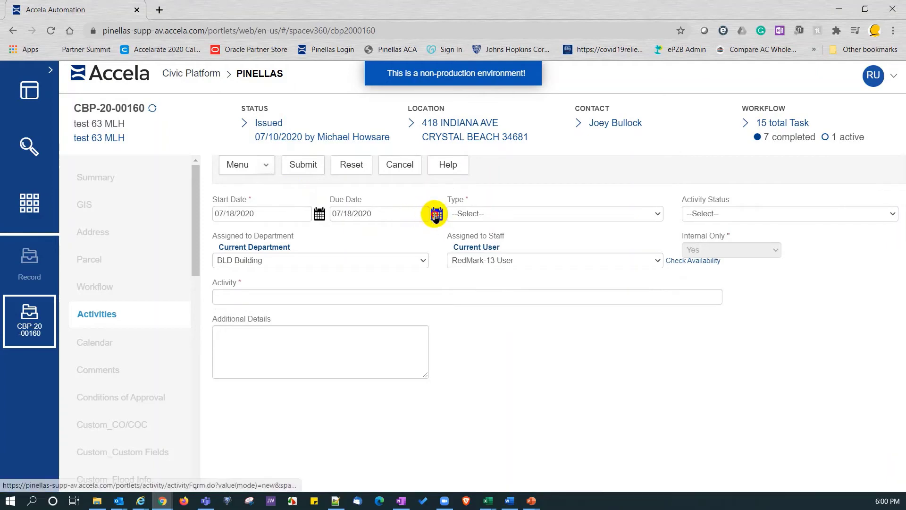
left_click(416, 214)
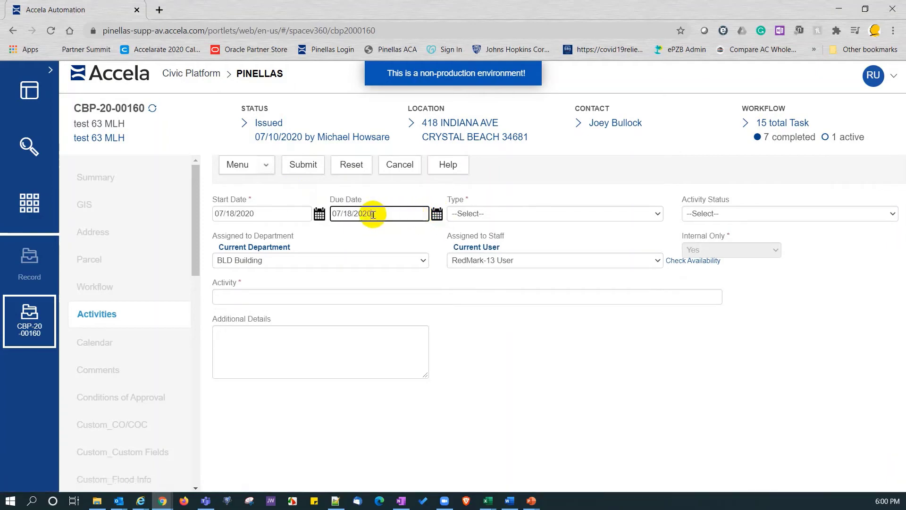
left_click(356, 213)
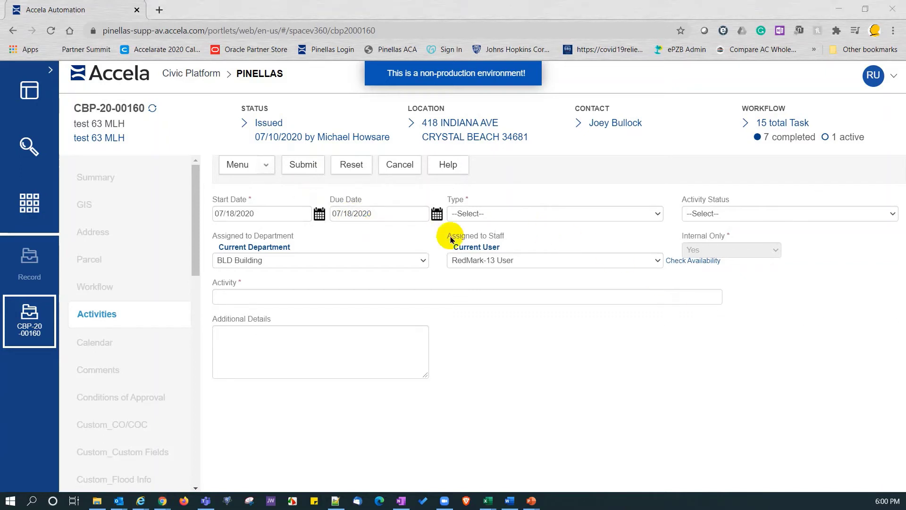
left_click(351, 213)
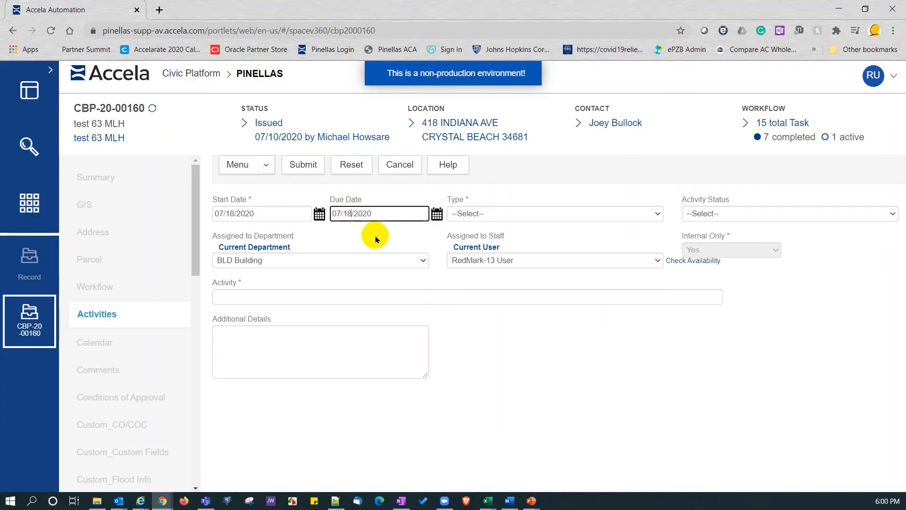
key("BackSpace")
key("BackSpace")
type("24")
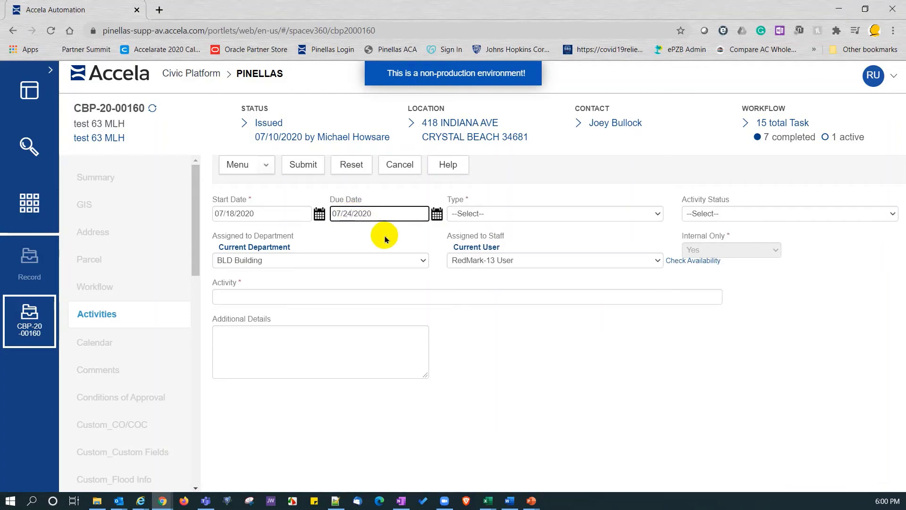
Set the second activity's type to Follow Up Site Visit and its status to Not Started.
left_click(498, 214)
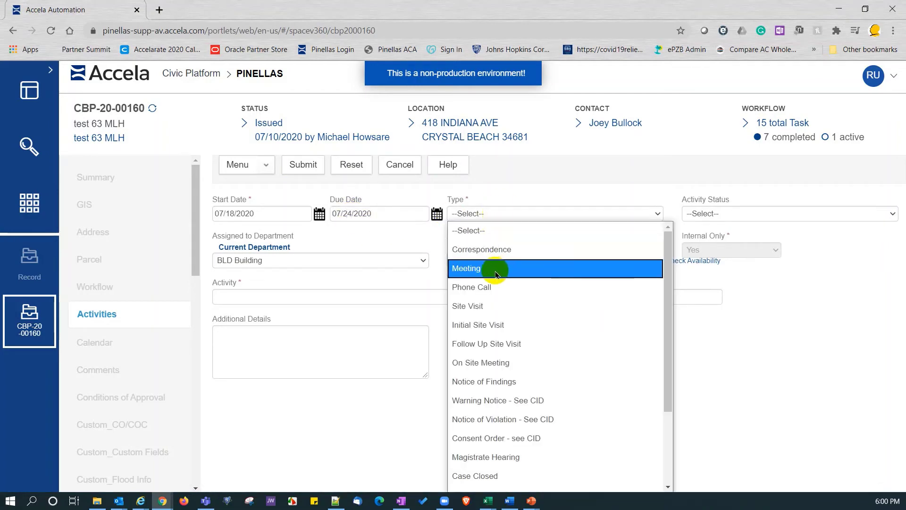
left_click(496, 348)
left_click(717, 215)
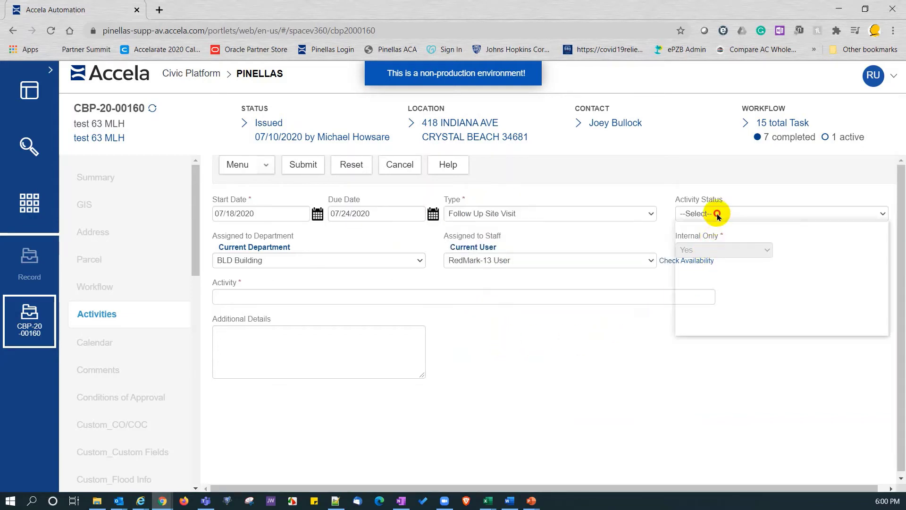
left_click(698, 247)
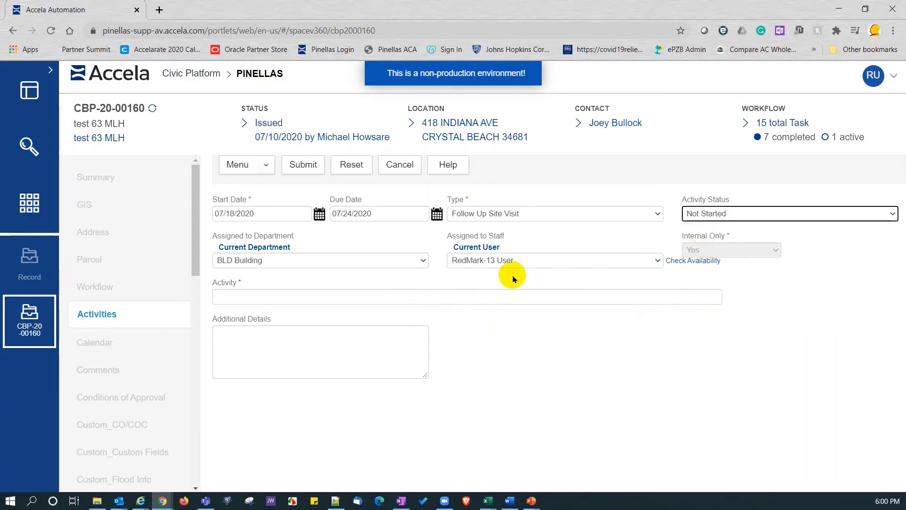
left_click(375, 259)
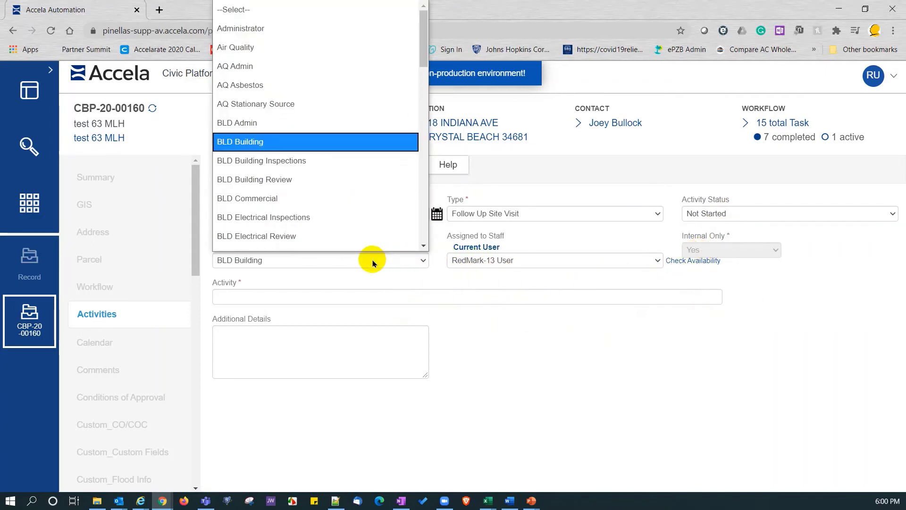
left_click(522, 260)
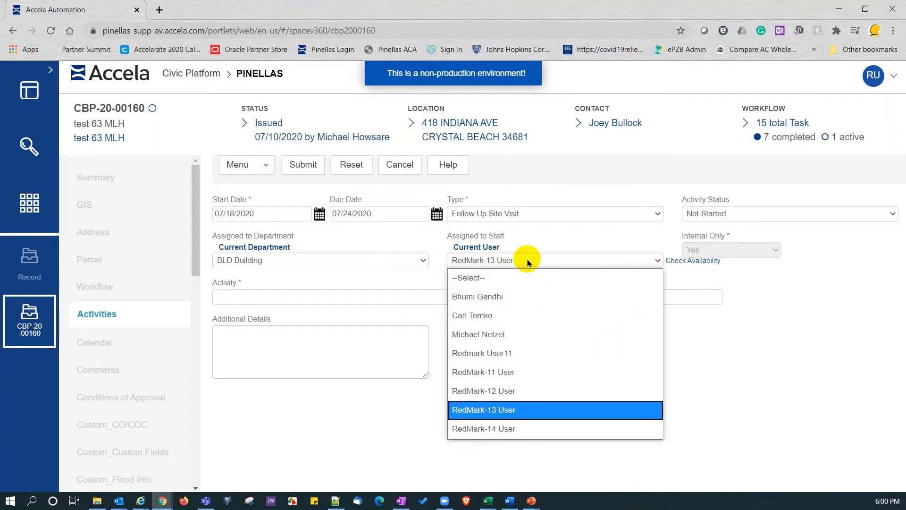
left_click(748, 370)
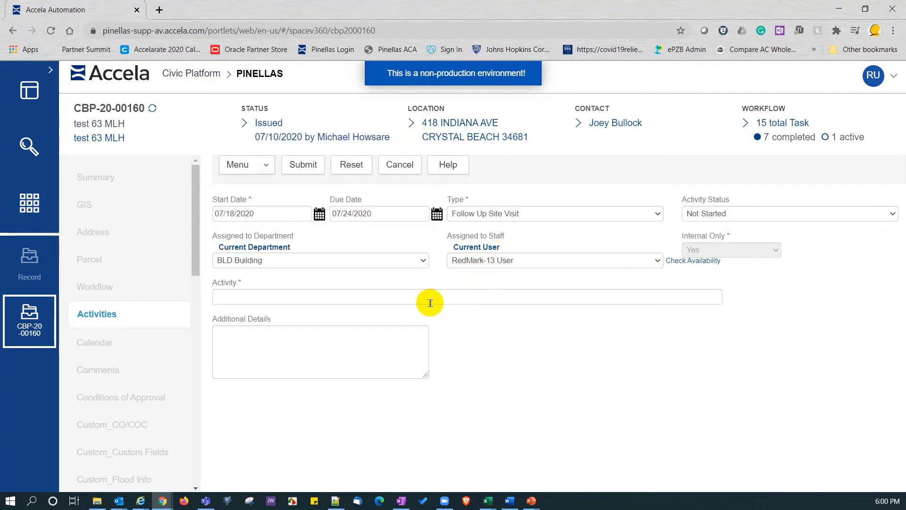
Enter "Follow up site visit for AAAA" as the second activity and "Additional details." as its details, and submit the activity.
left_click(293, 302)
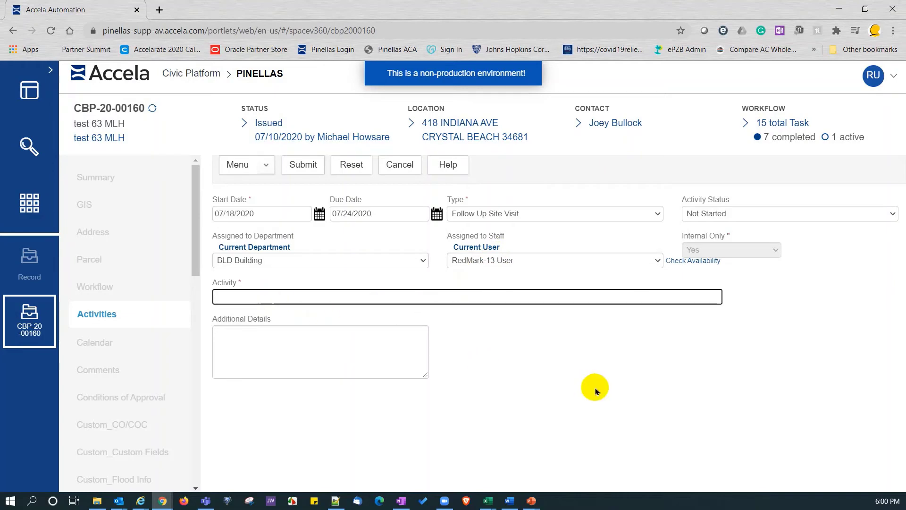
type("F")
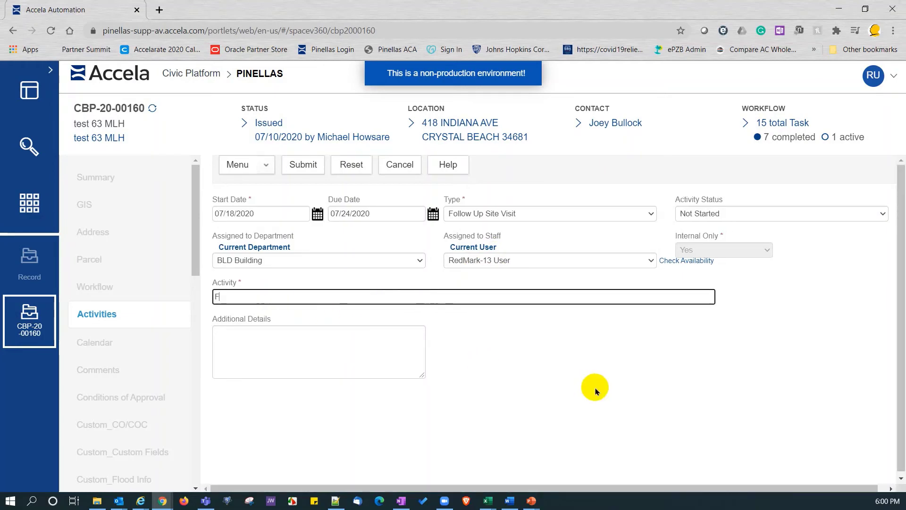
type("ollow u")
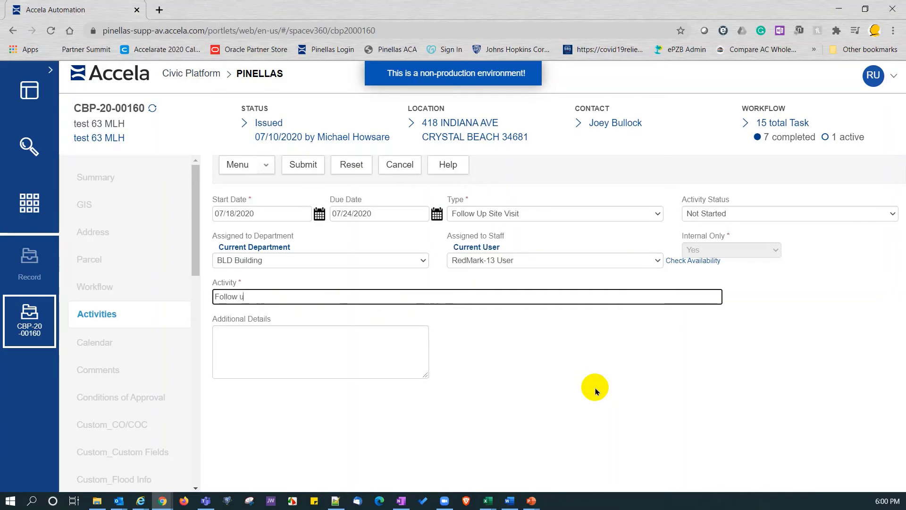
type("p site vi")
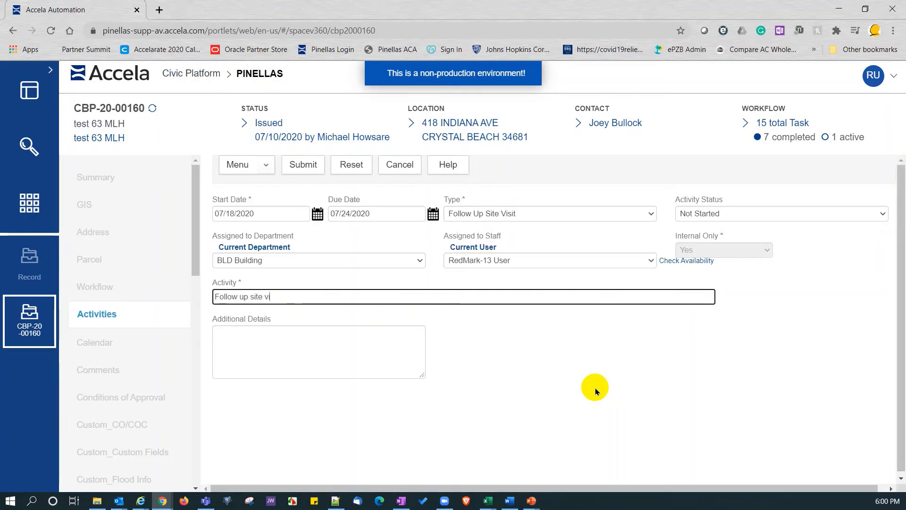
type("sit for AAAA")
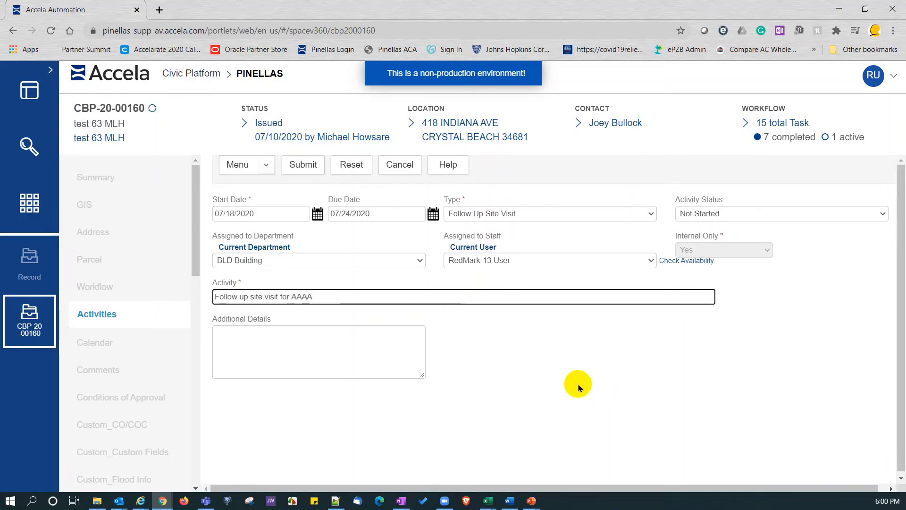
left_click(333, 368)
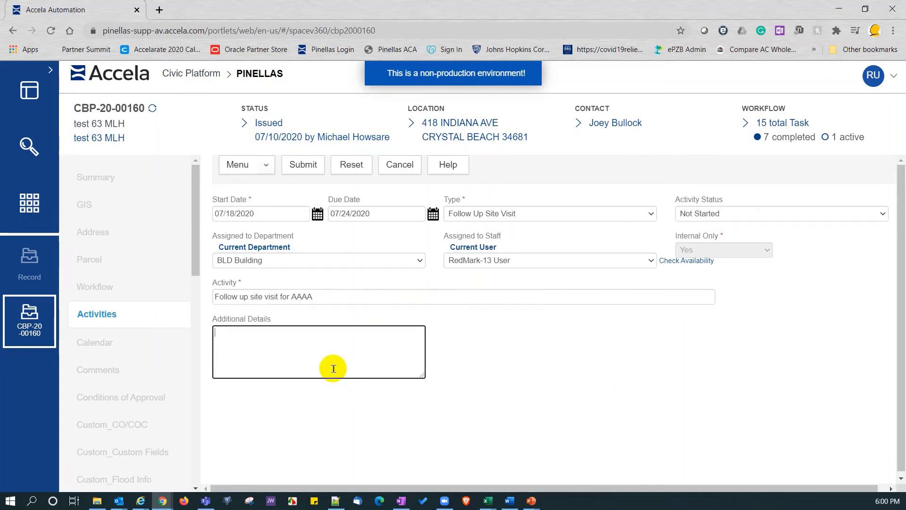
type("Additional details")
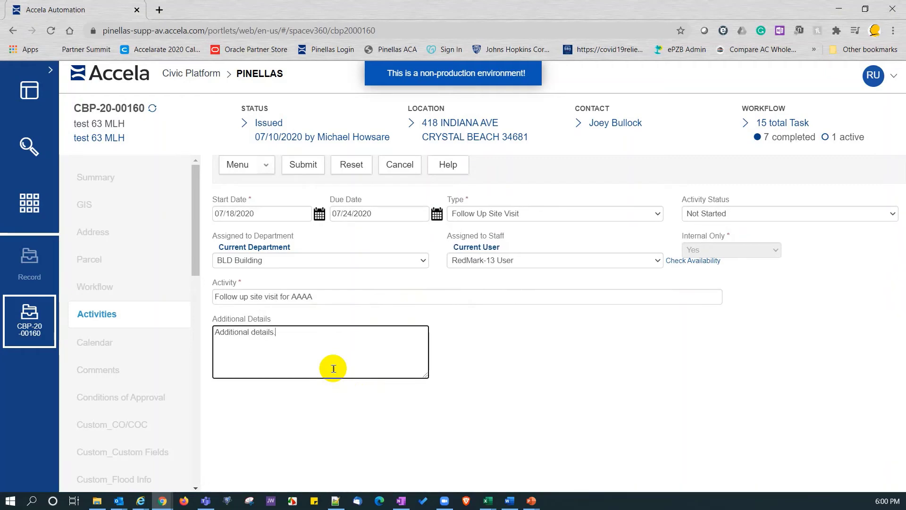
left_click(299, 165)
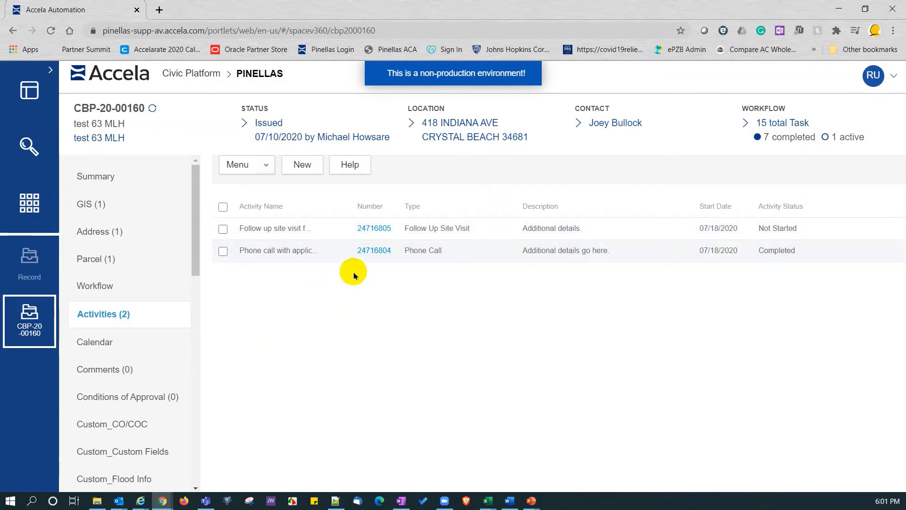
Open the follow-up site visit activity from the permit's activity list, set its status to Completed and save it.
left_click(370, 230)
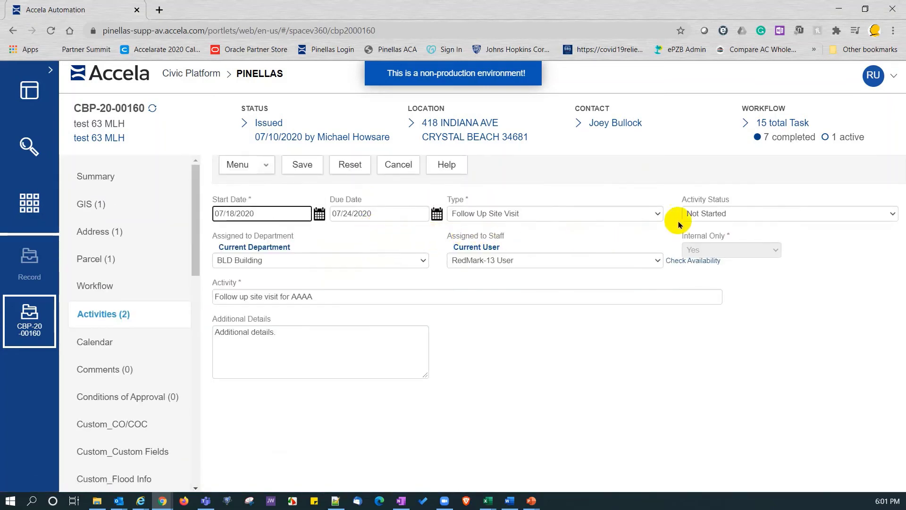
left_click_drag(695, 200, 720, 197)
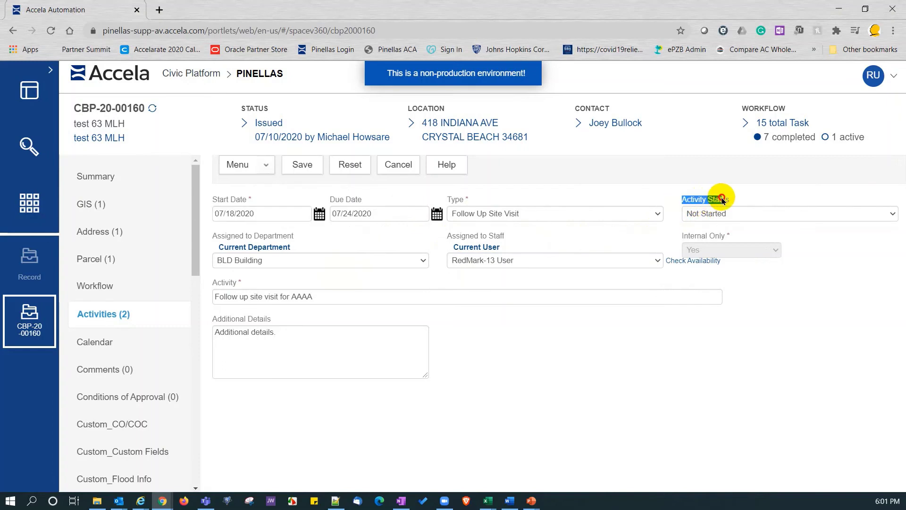
left_click(772, 213)
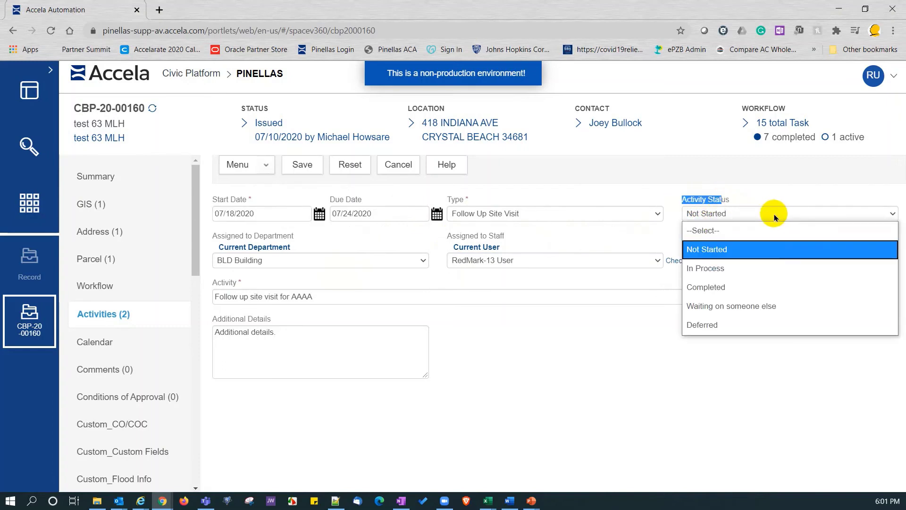
left_click(724, 291)
left_click(295, 163)
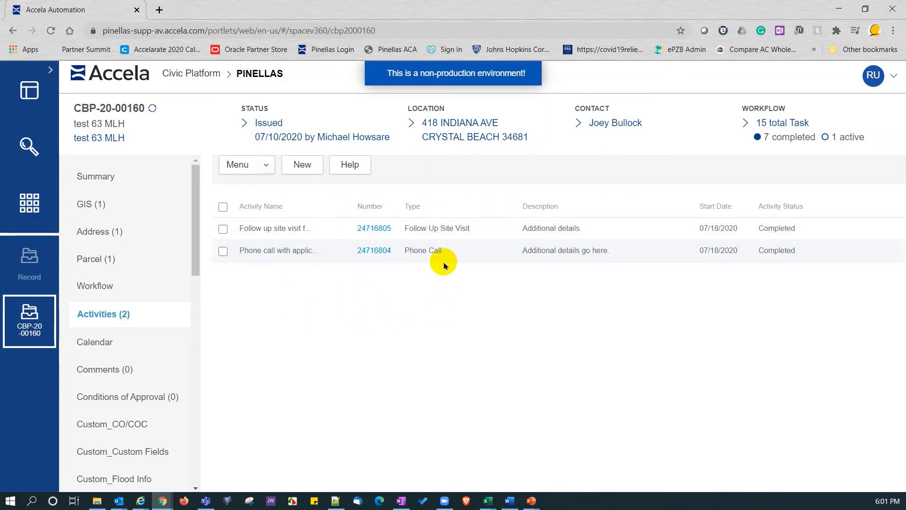
Check the task dashboard for the permit's logged activities and view the available task filters.
left_click(29, 98)
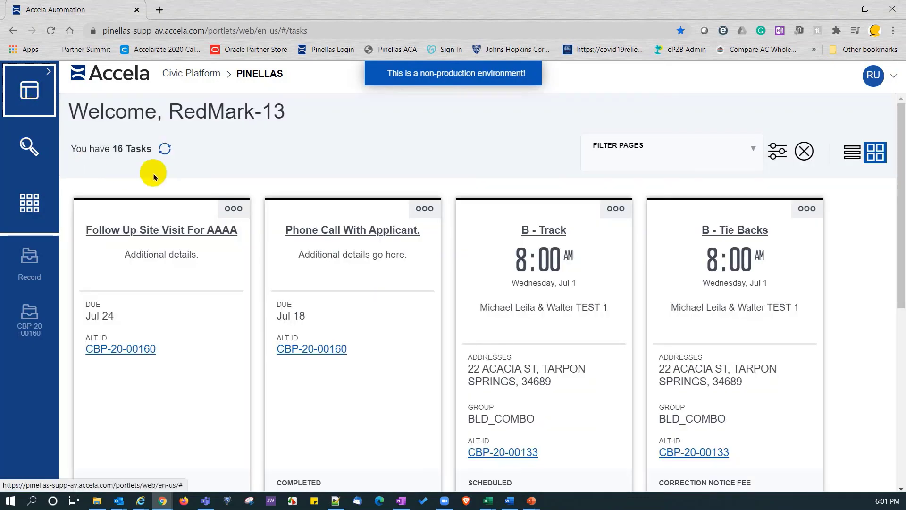
left_click(646, 149)
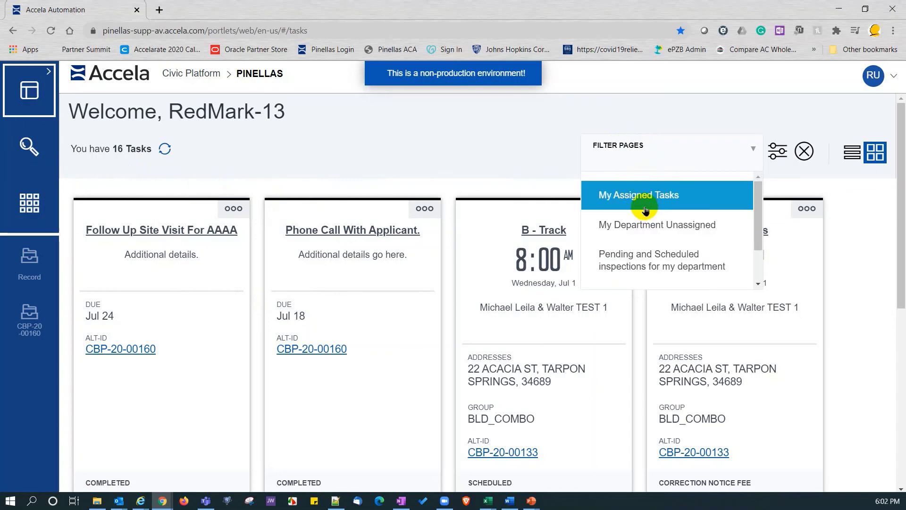
left_click(190, 211)
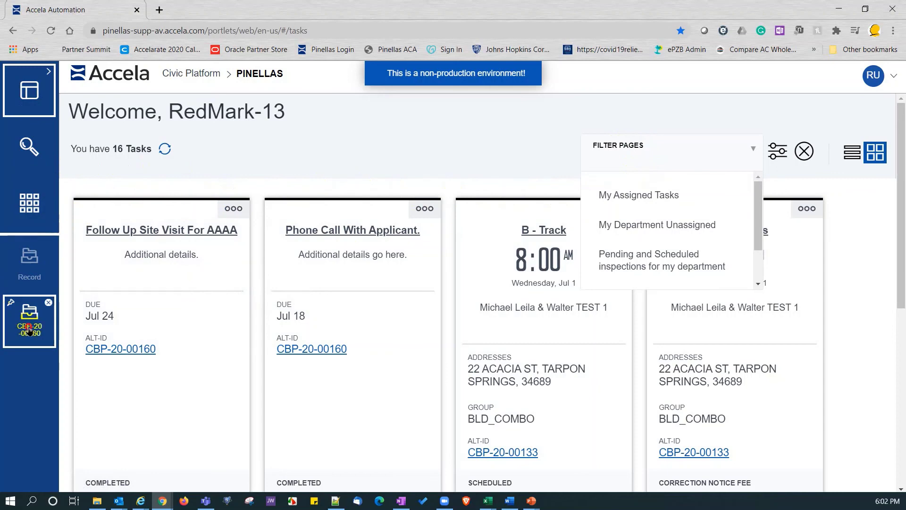